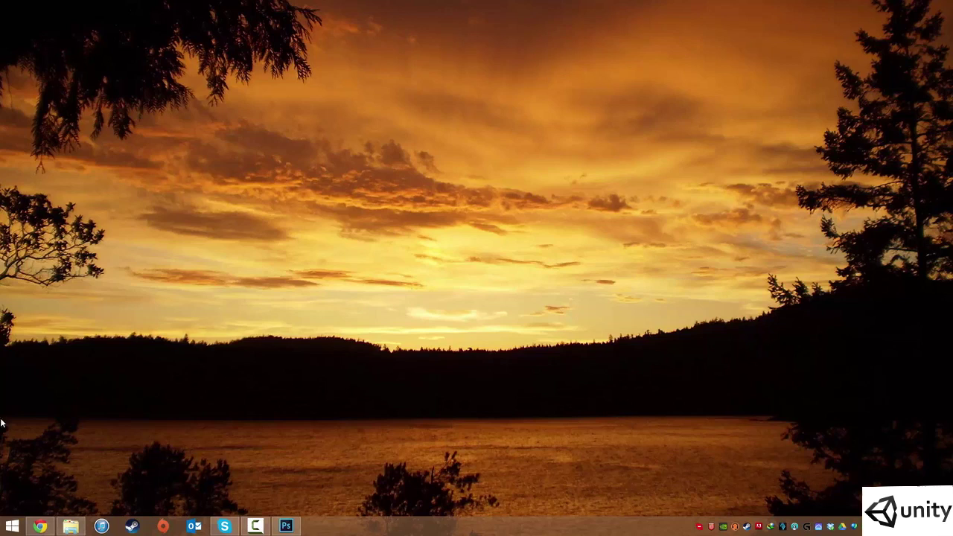
Open the Windows Start screen from the taskbar's Start button
left_click(12, 526)
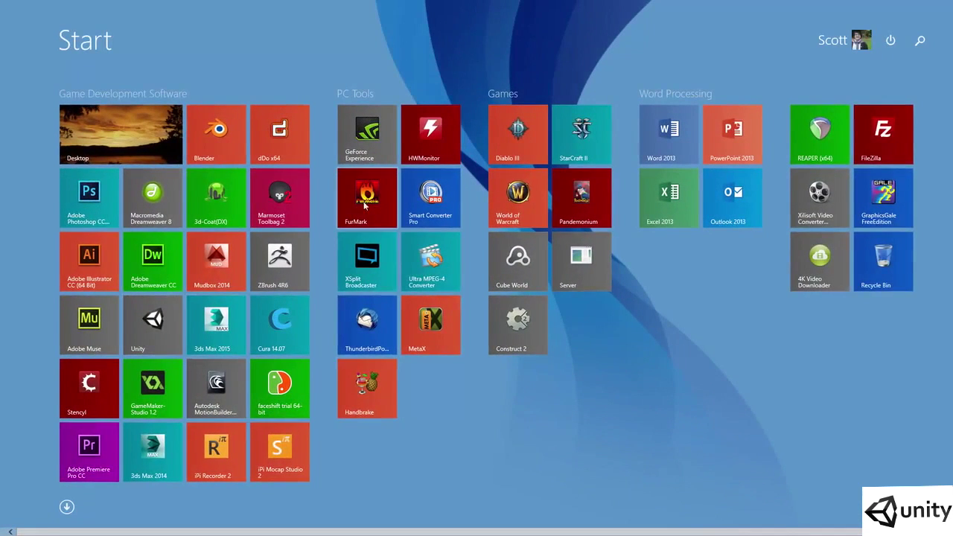
left_click(149, 321)
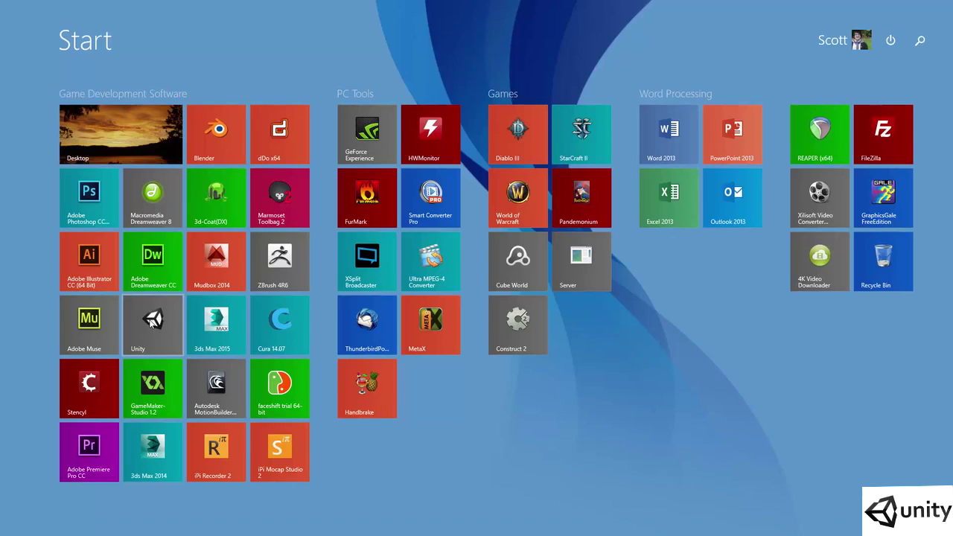
Launch Unity from its Start tile and reposition the Project Wizard window on screen
left_click(151, 322)
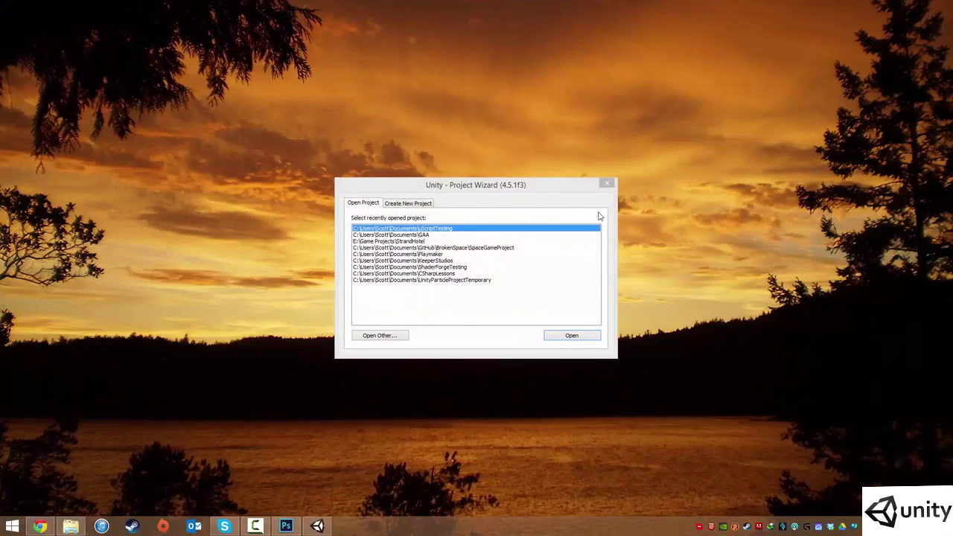
mouse_move(492, 193)
left_mouse_down()
mouse_move(546, 224)
mouse_move(498, 176)
left_mouse_up()
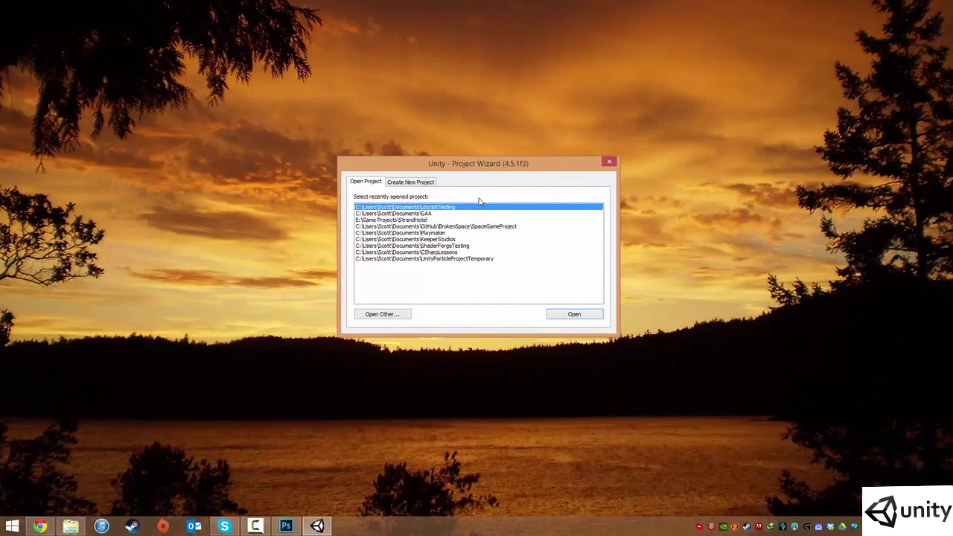
left_click_drag(499, 173, 482, 186)
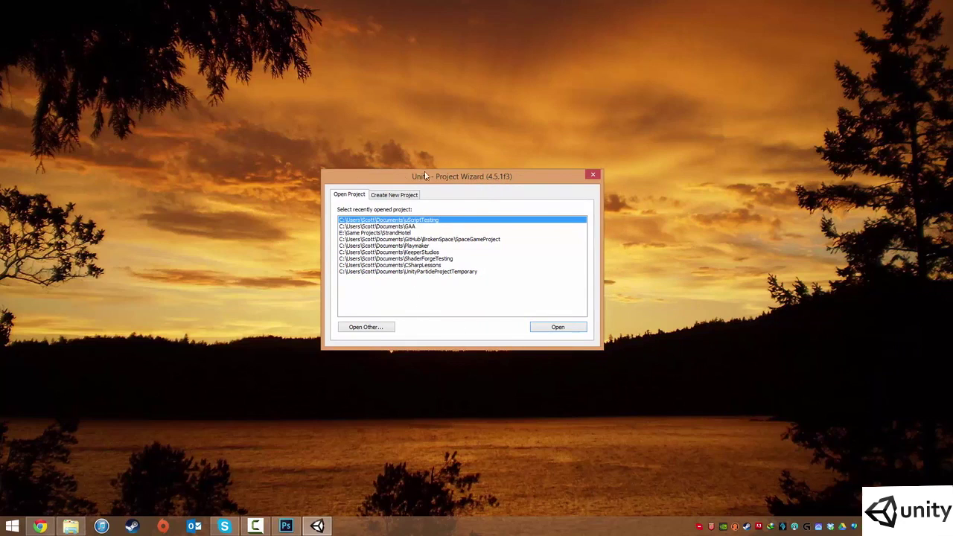
mouse_move(425, 176)
left_mouse_down()
mouse_move(413, 197)
mouse_move(429, 172)
left_mouse_up()
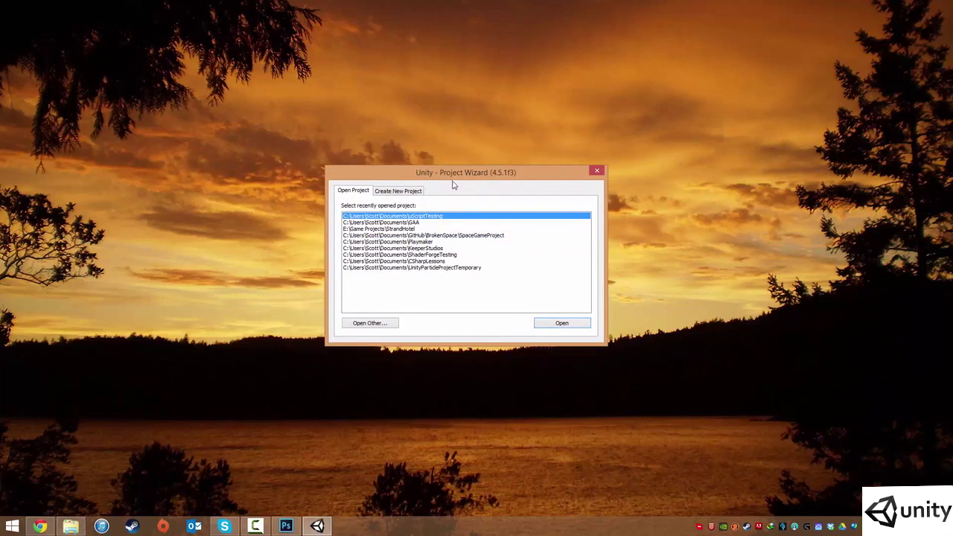
On Create New Project, select 'New Unity Project' in the Documents location path
left_click(400, 192)
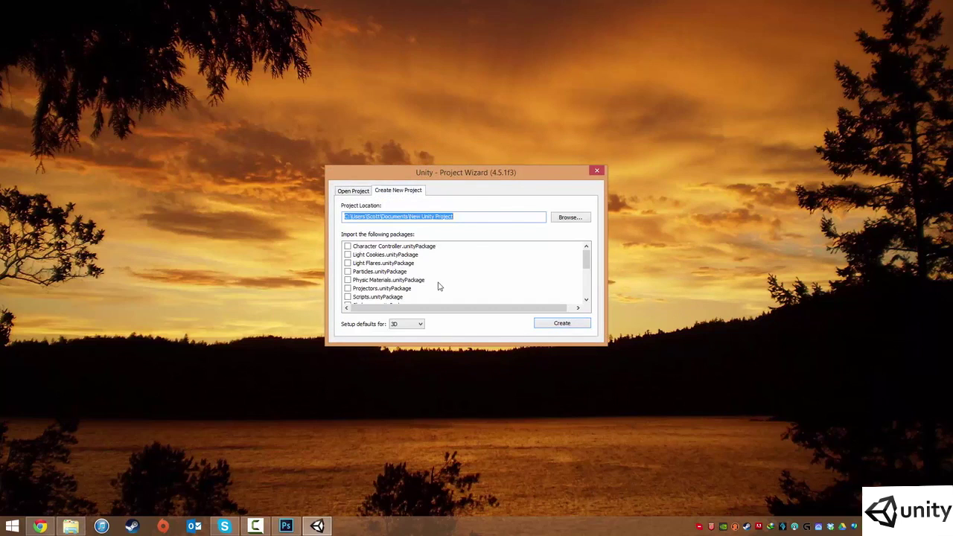
left_click(381, 216)
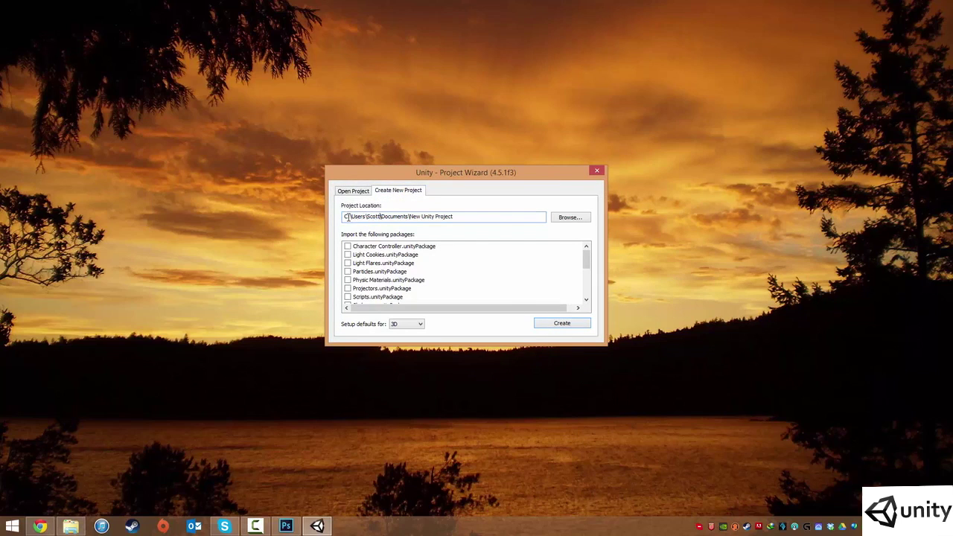
double_click(357, 216)
double_click(373, 215)
double_click(395, 217)
left_click_drag(952, 204, 952, 94)
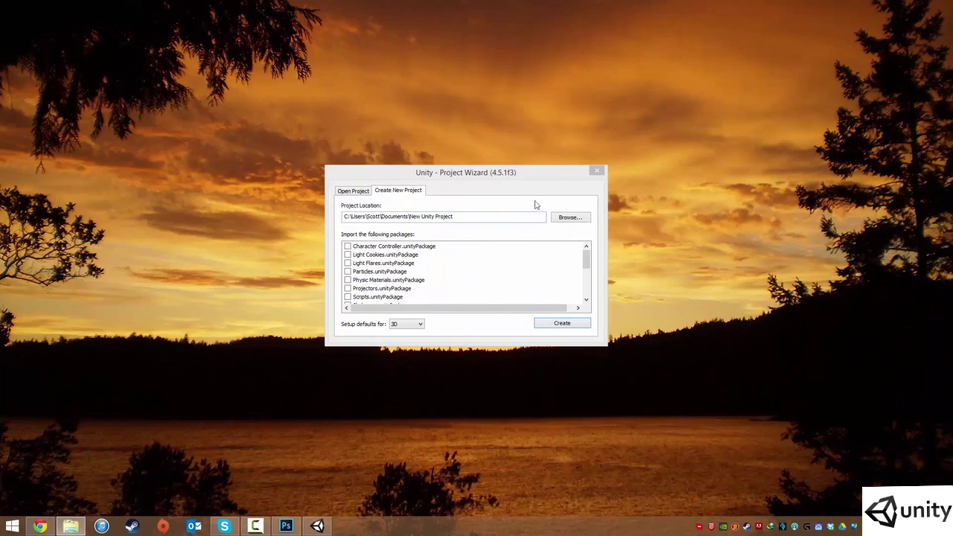
left_click(422, 215)
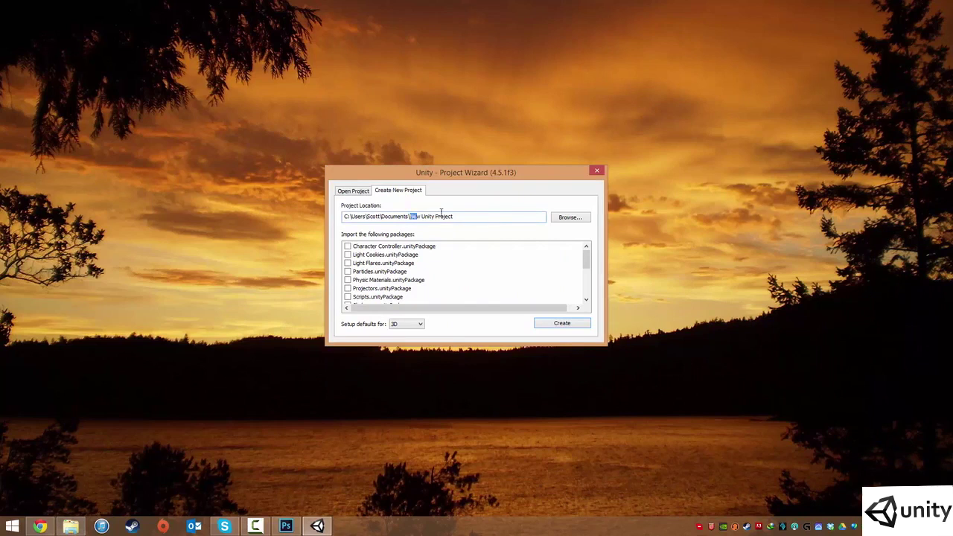
mouse_move(410, 215)
left_mouse_down()
mouse_move(500, 214)
mouse_move(410, 217)
left_mouse_up()
Name the project folder DualStickShooter and keep 3D as the setup defaults
type("DualStickShooter")
mouse_move(587, 257)
left_mouse_down()
mouse_move(586, 296)
mouse_move(588, 248)
left_mouse_up()
left_click(411, 326)
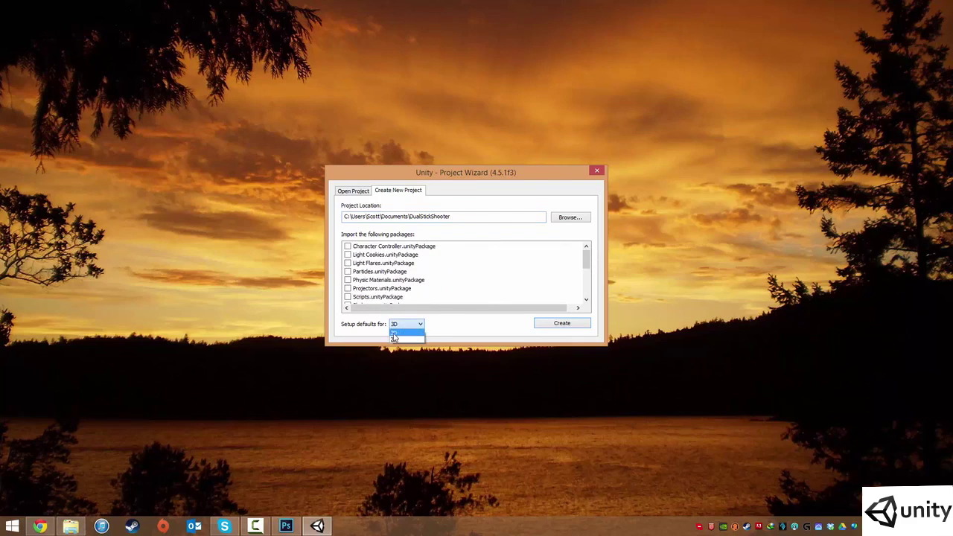
left_click(394, 333)
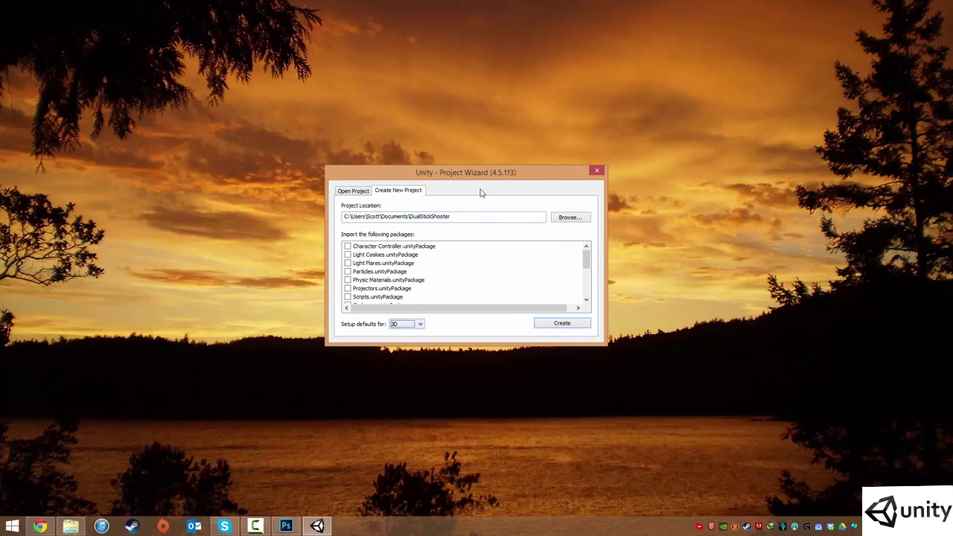
left_click_drag(480, 173, 481, 163)
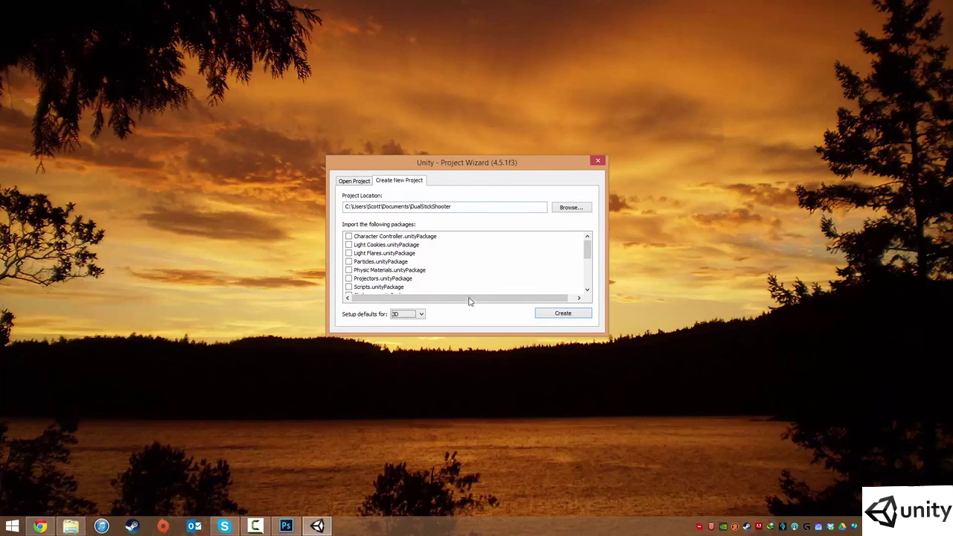
Create the DualStickShooter project and widen the Scene and Game views by narrowing the side panels
left_click(559, 315)
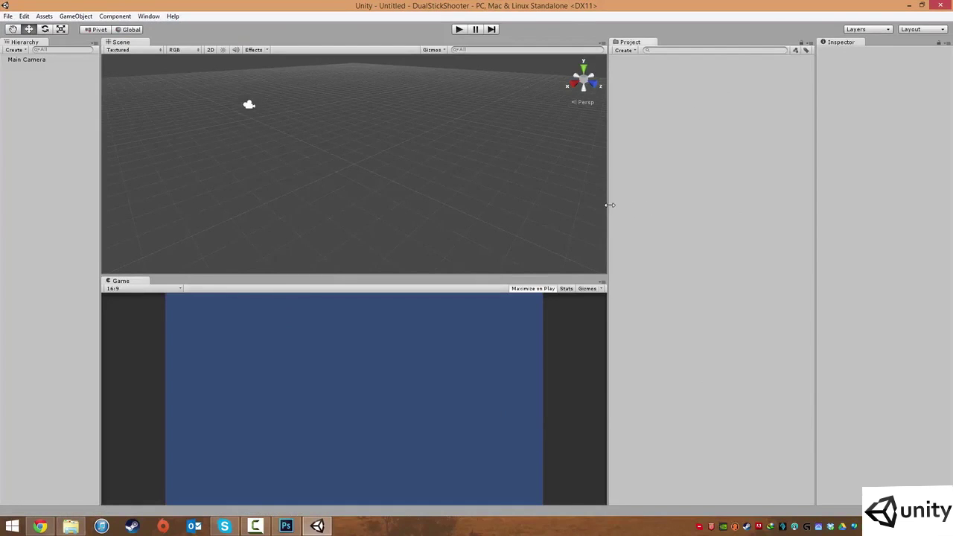
left_click_drag(609, 205, 759, 191)
left_click_drag(112, 157, 37, 160)
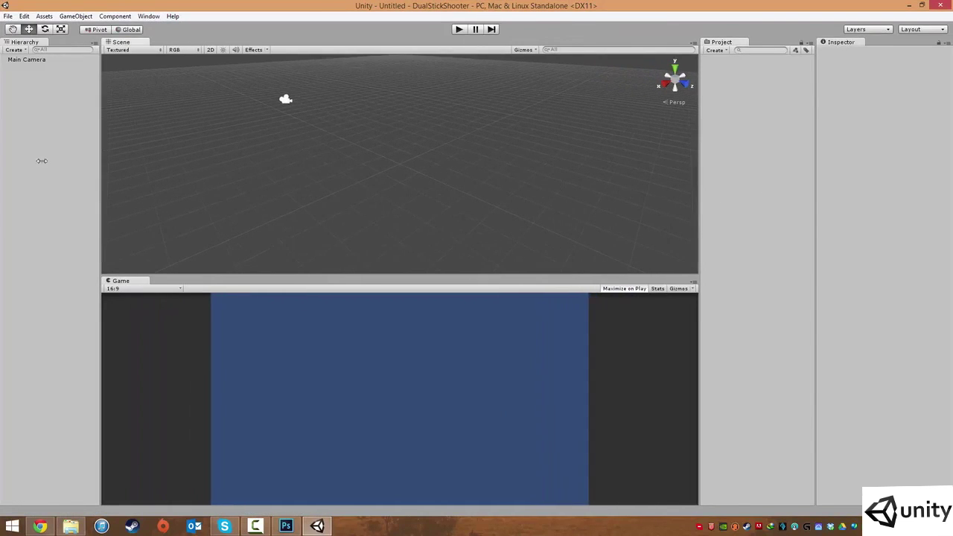
Revert the editor to the factory window layout via Window > Layouts and confirm
left_click(149, 16)
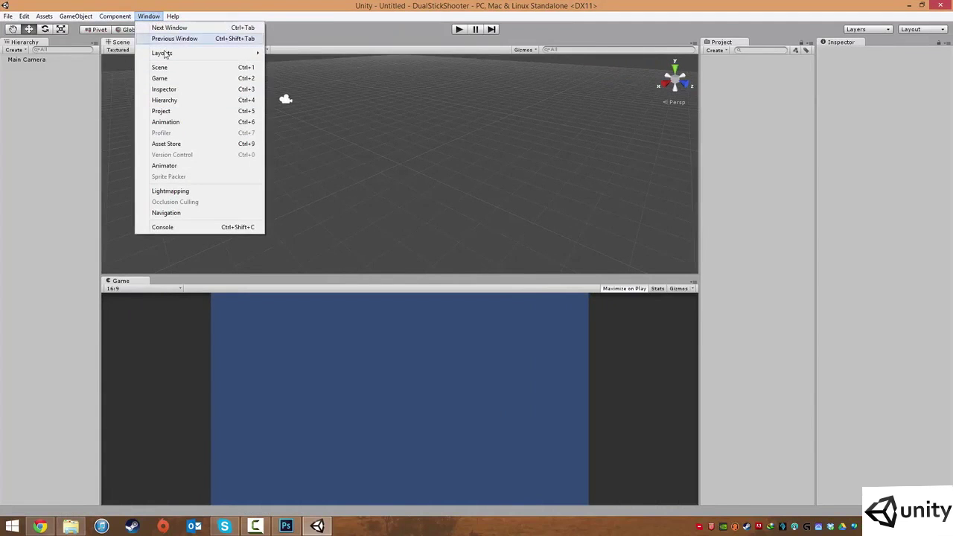
mouse_move(165, 54)
left_click(310, 132)
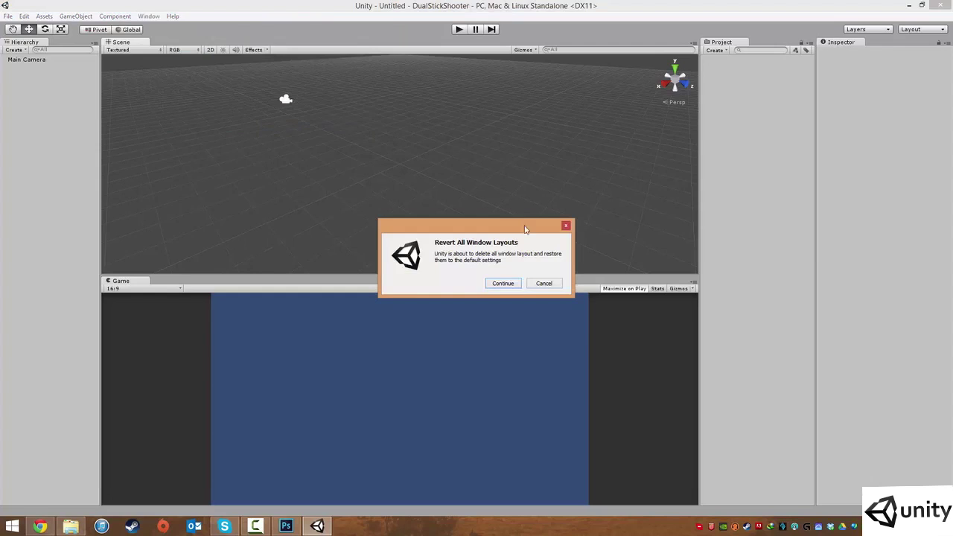
left_click(503, 283)
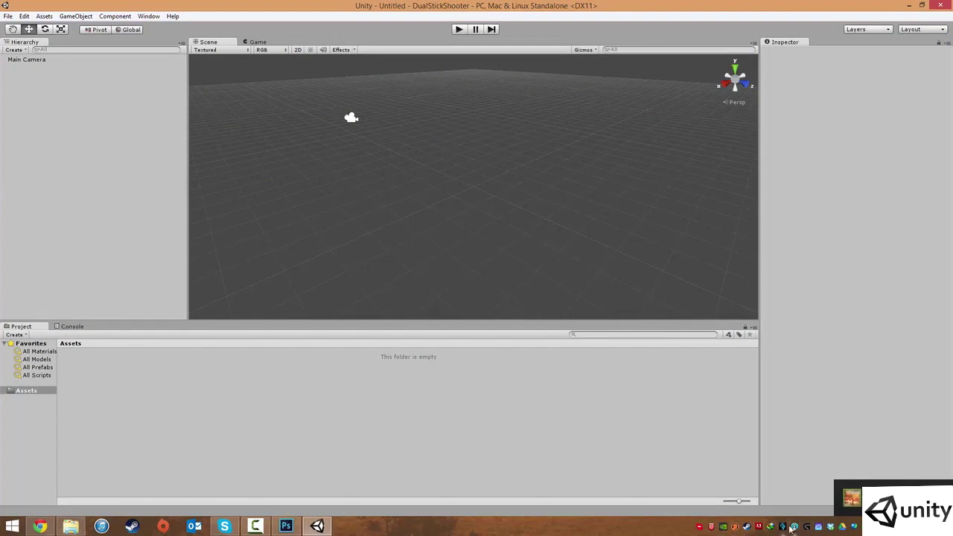
Dismiss a background app's taskbar menu and bring the Unity editor back to the front
right_click(748, 529)
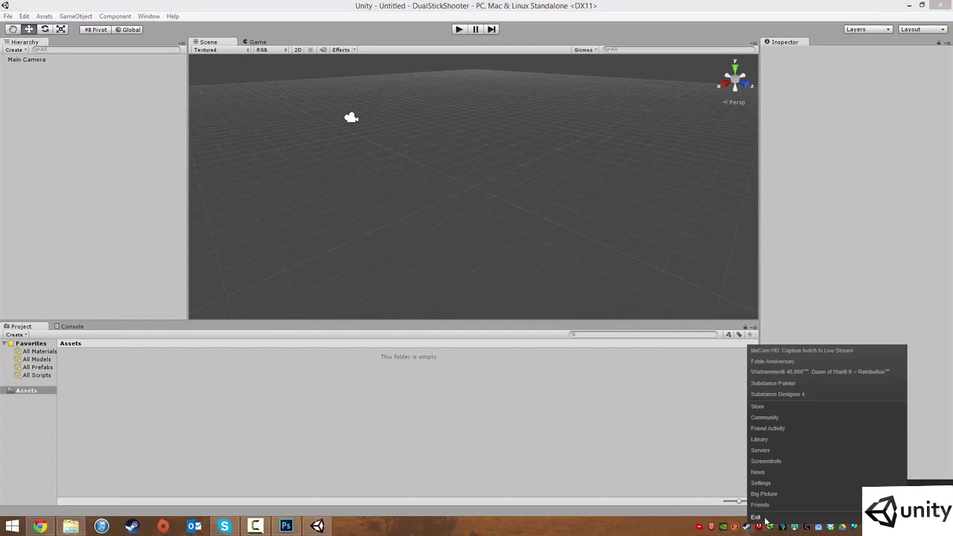
left_click(791, 441)
left_click(417, 9)
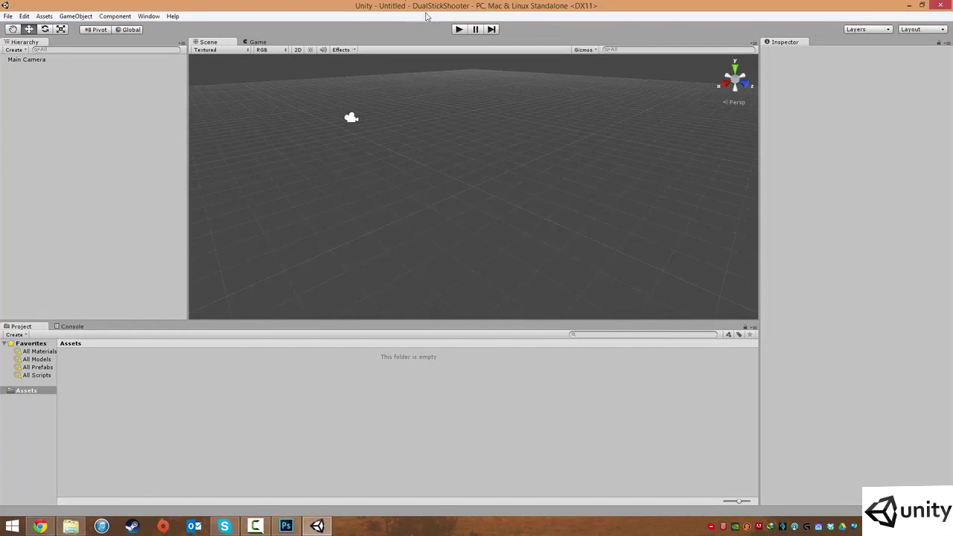
Browse the File menu, then look over the Edit menu's undo, copy, duplicate, delete and play commands
left_click(7, 17)
left_click(8, 17)
left_click(8, 16)
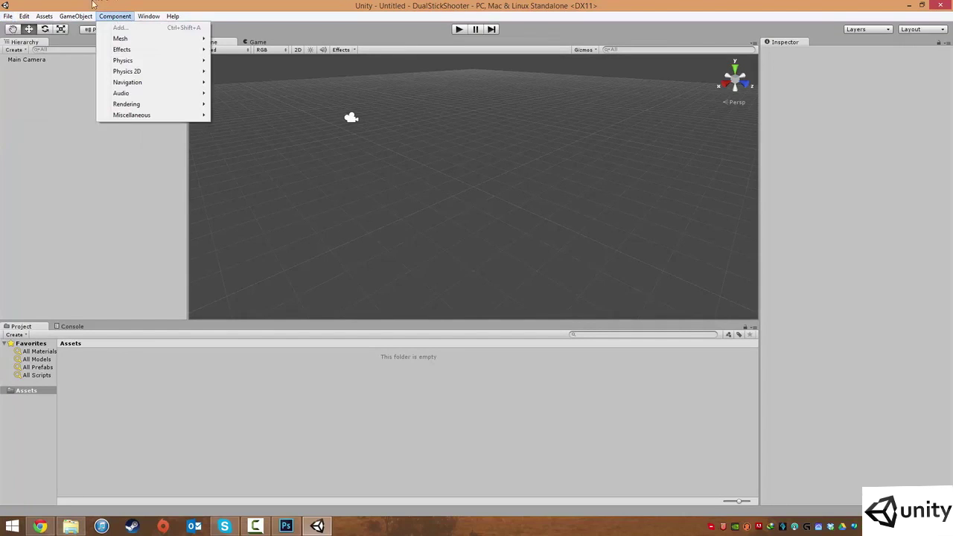
mouse_move(24, 20)
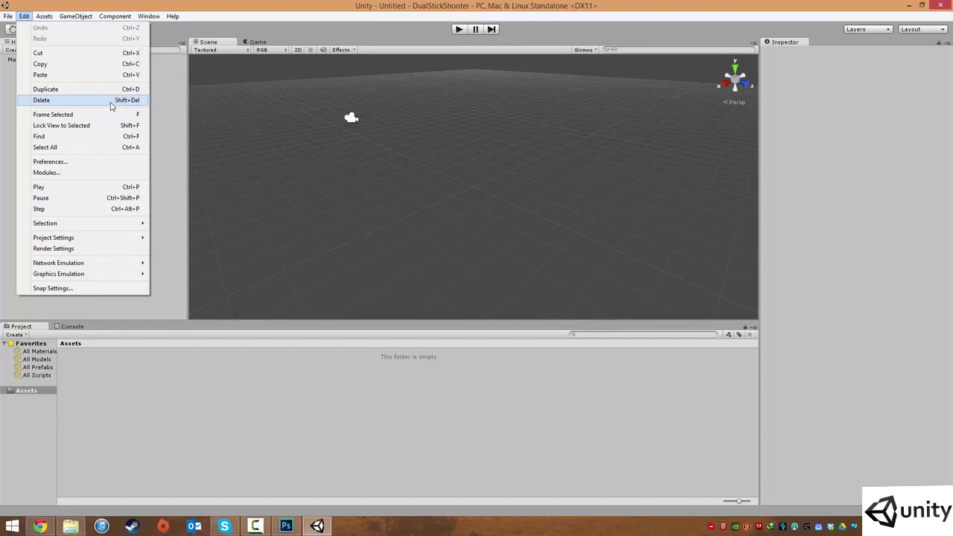
Browse the Assets, GameObject and Component menus without choosing anything
mouse_move(45, 17)
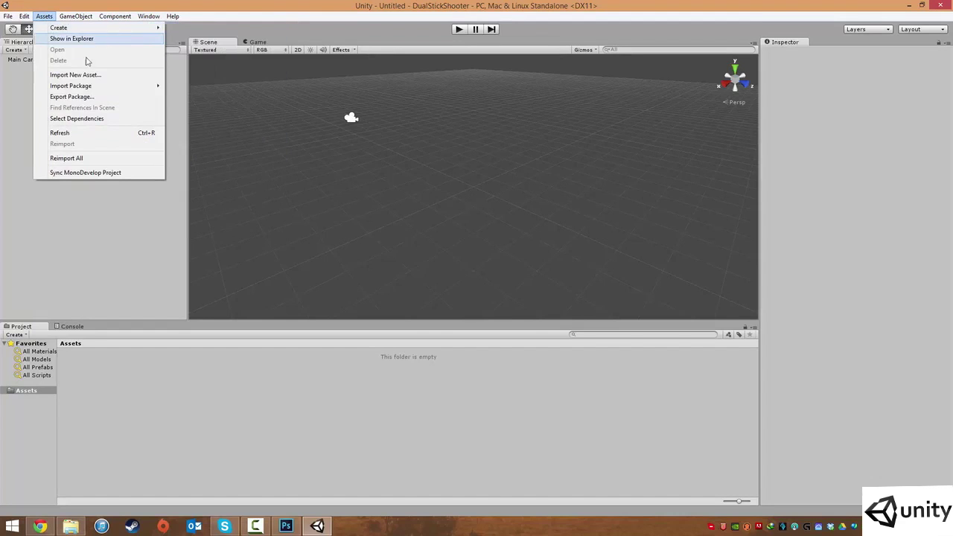
mouse_move(116, 86)
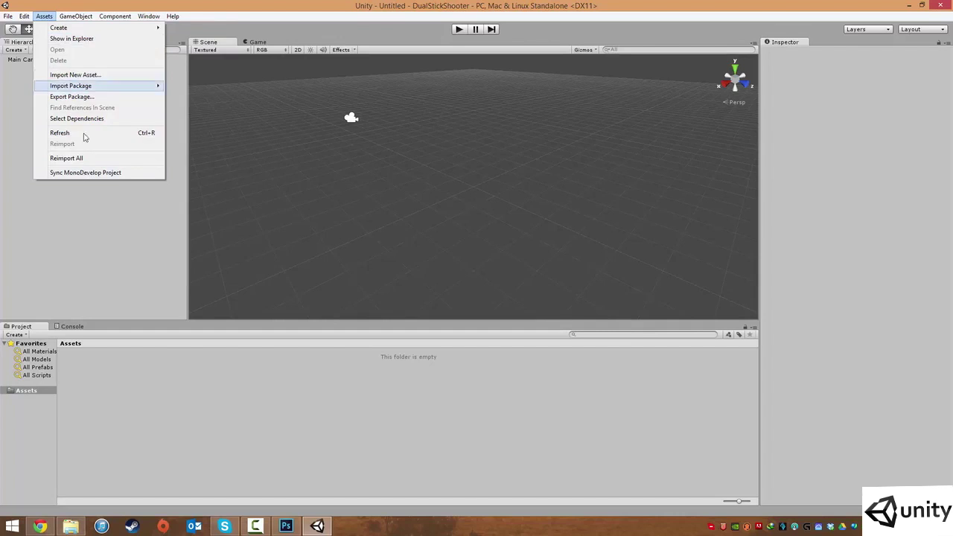
mouse_move(77, 14)
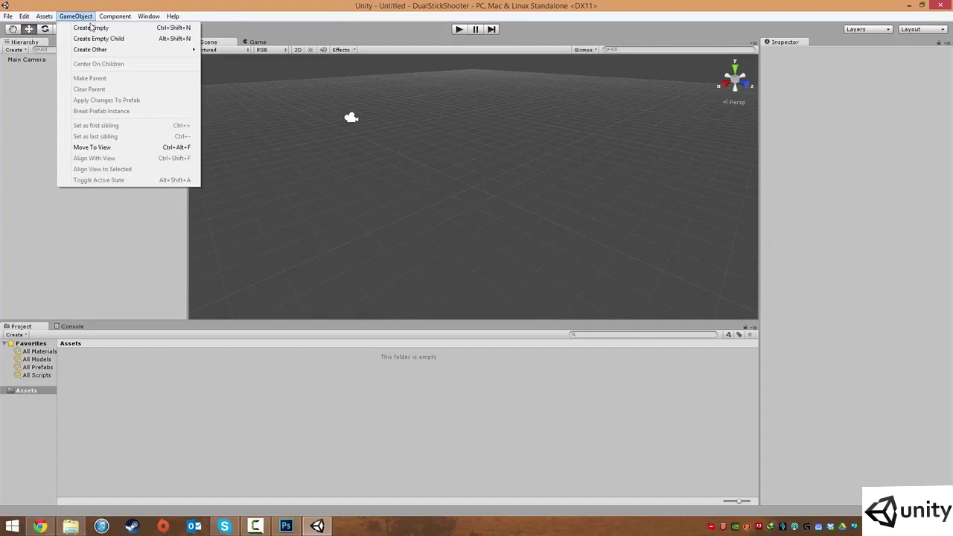
left_click(363, 59)
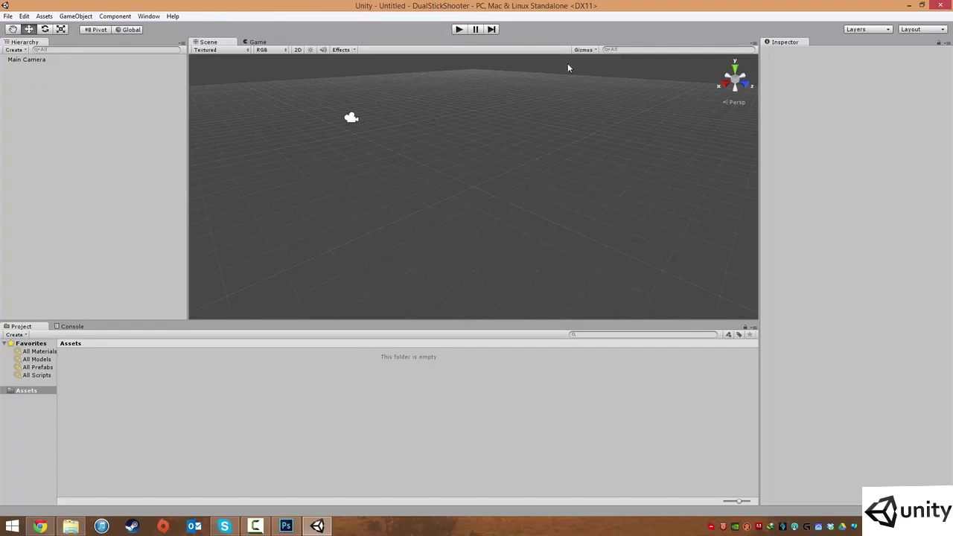
left_click(115, 15)
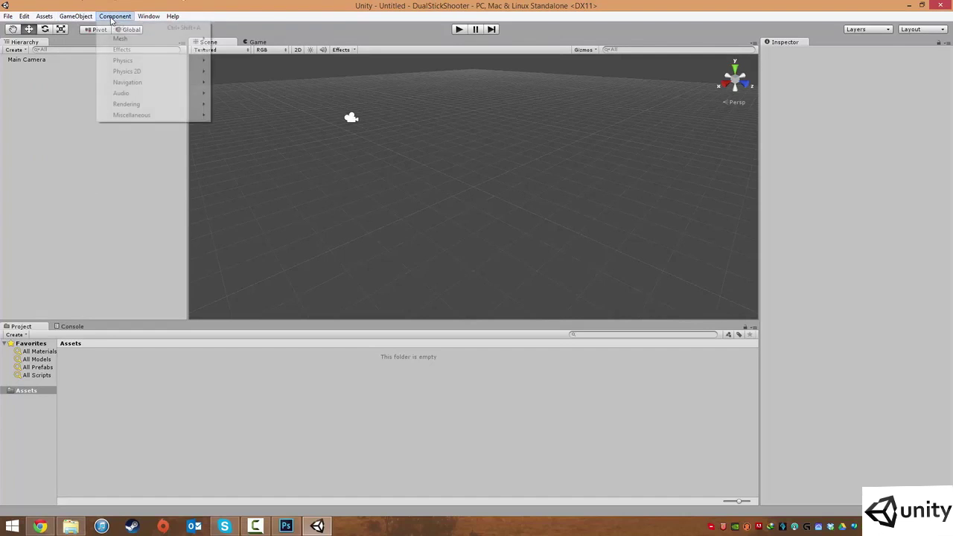
mouse_move(173, 15)
mouse_move(115, 15)
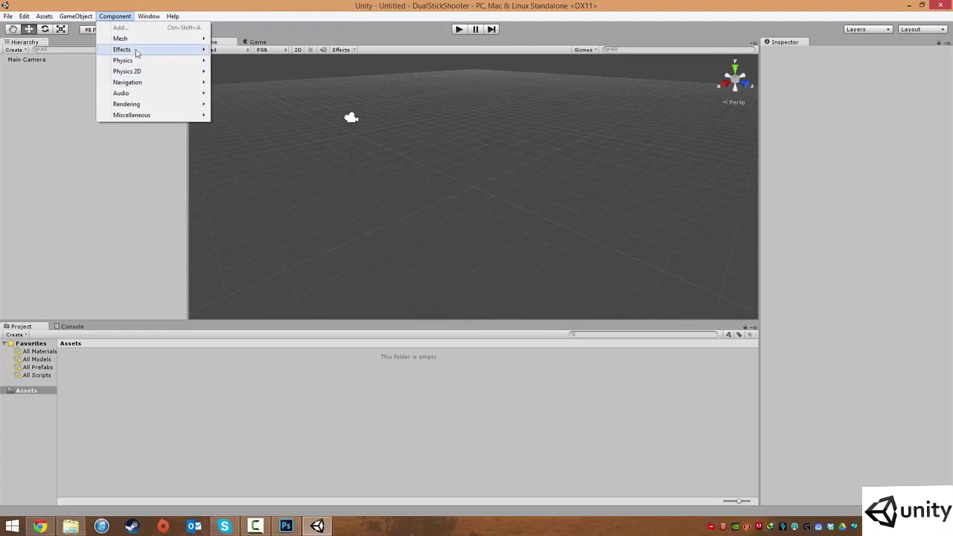
mouse_move(136, 52)
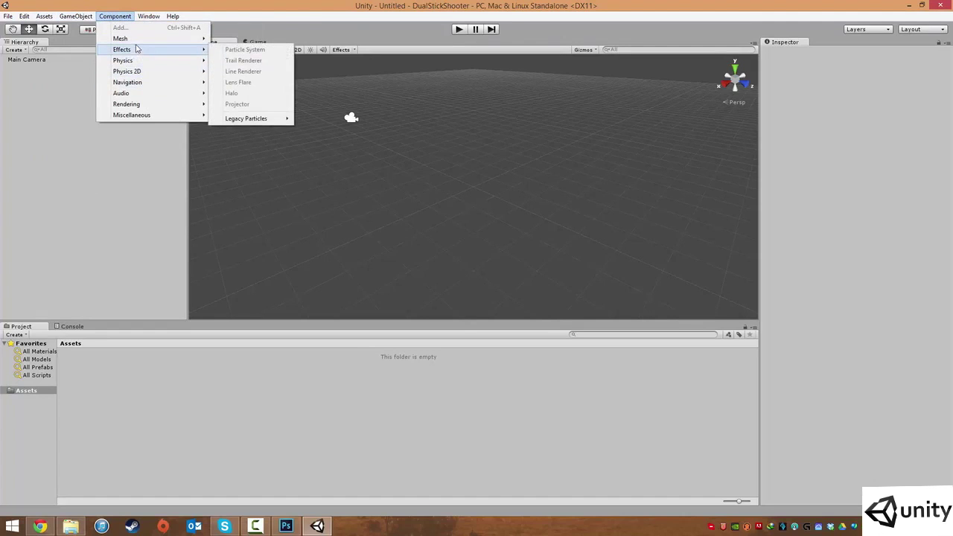
mouse_move(142, 95)
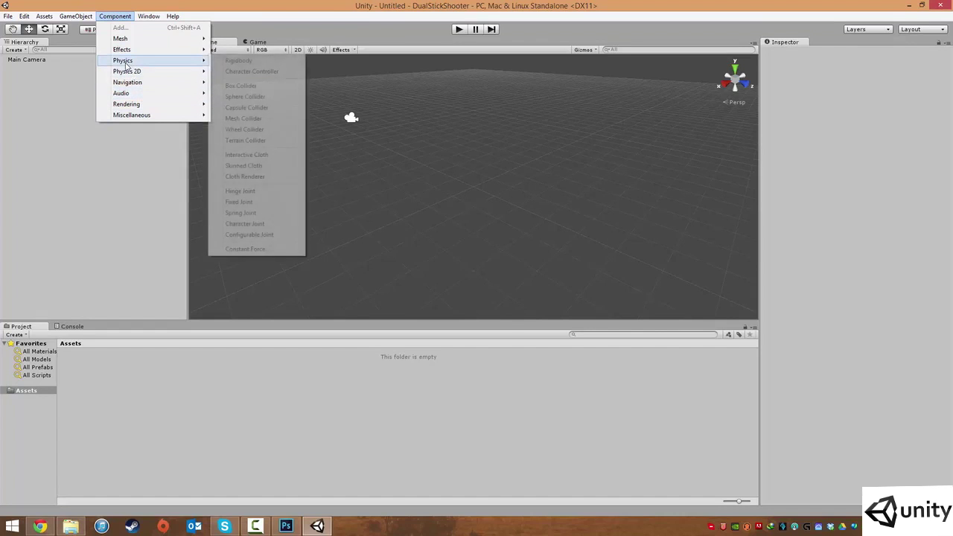
left_click(145, 5)
Choose Window > Layouts > Revert Factory Settings, then glance at the Help menu
left_click(149, 16)
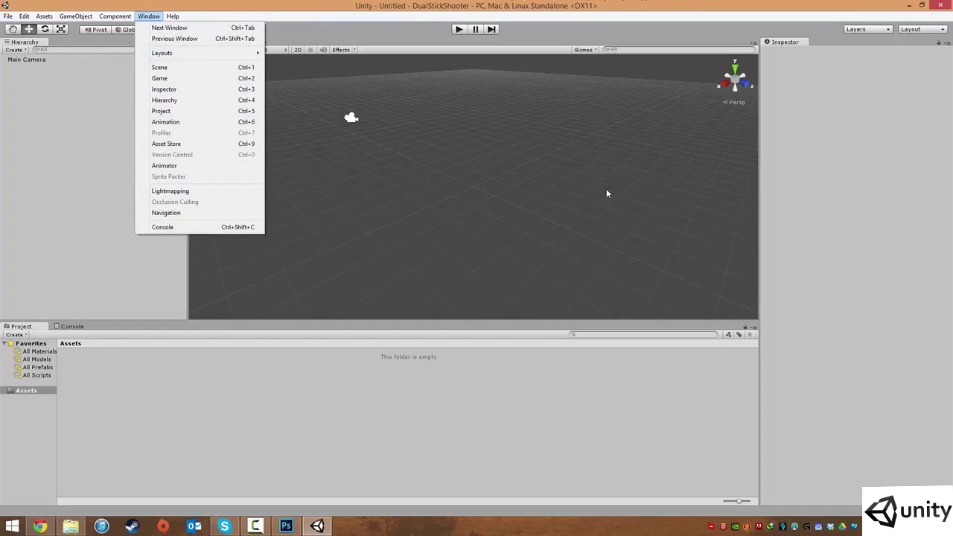
mouse_move(172, 52)
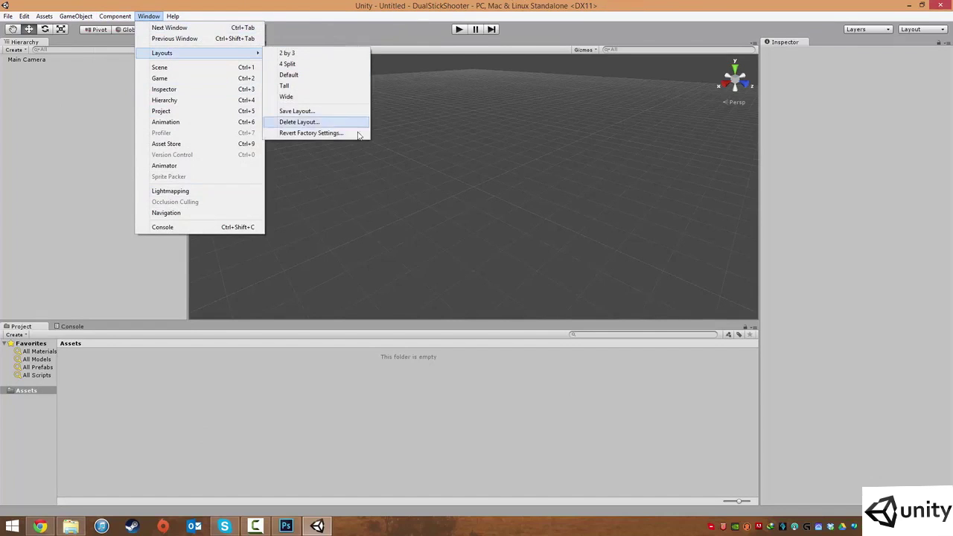
left_click(325, 134)
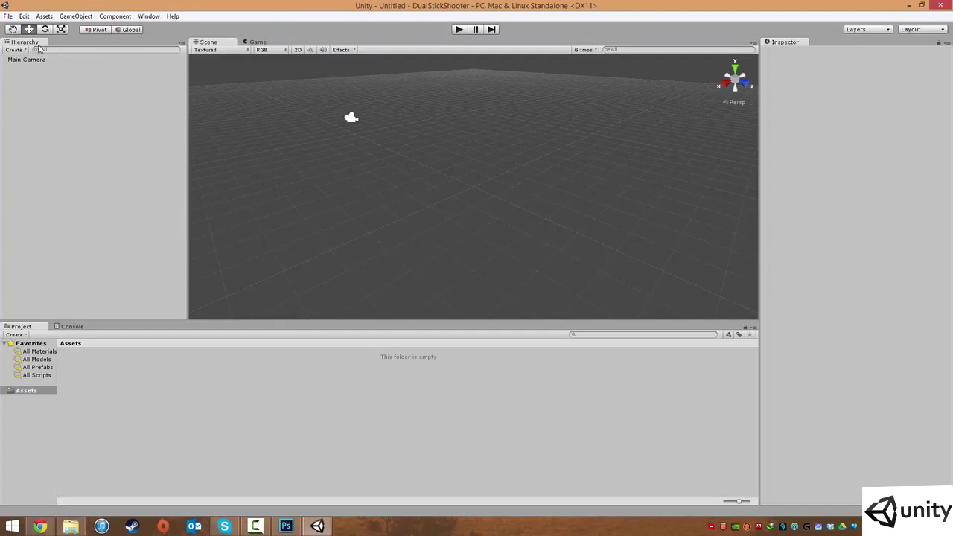
left_click(172, 16)
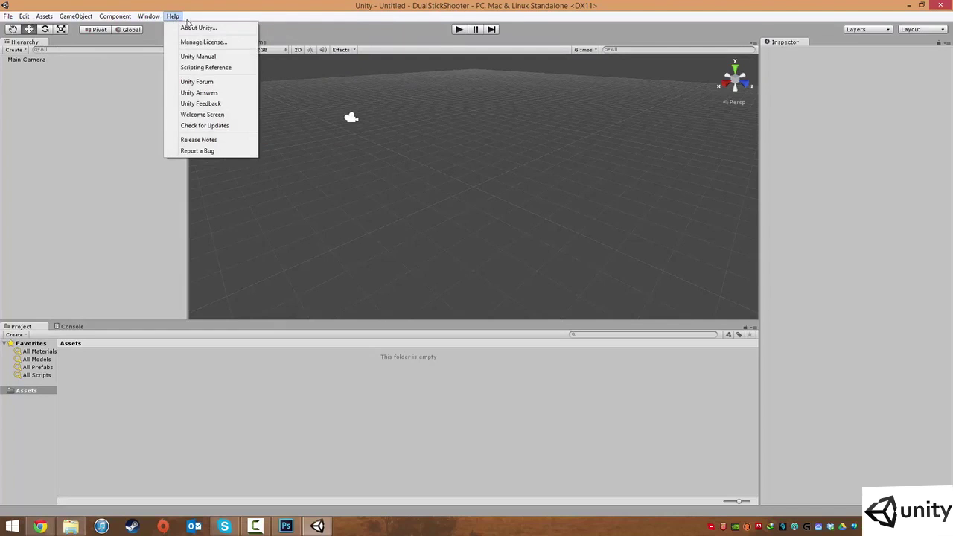
left_click(280, 5)
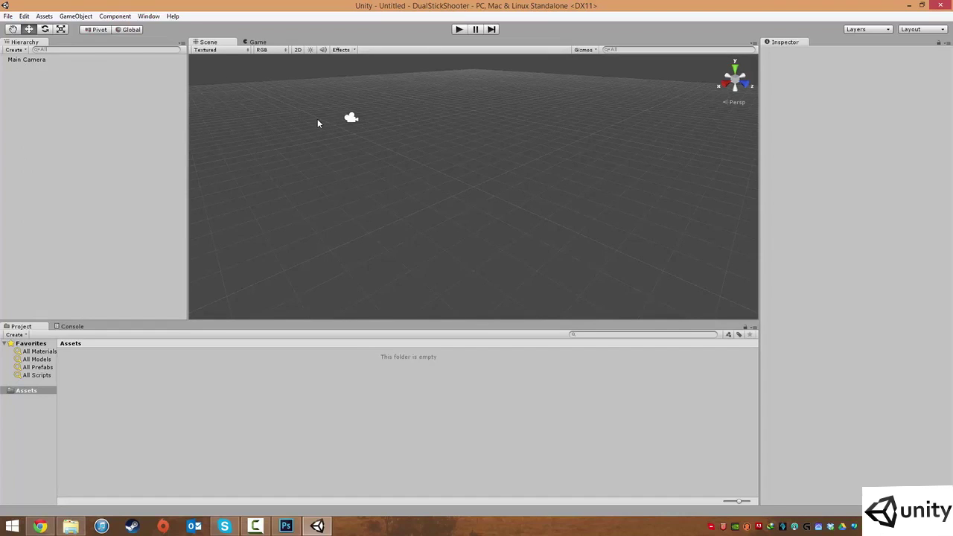
left_click(35, 61)
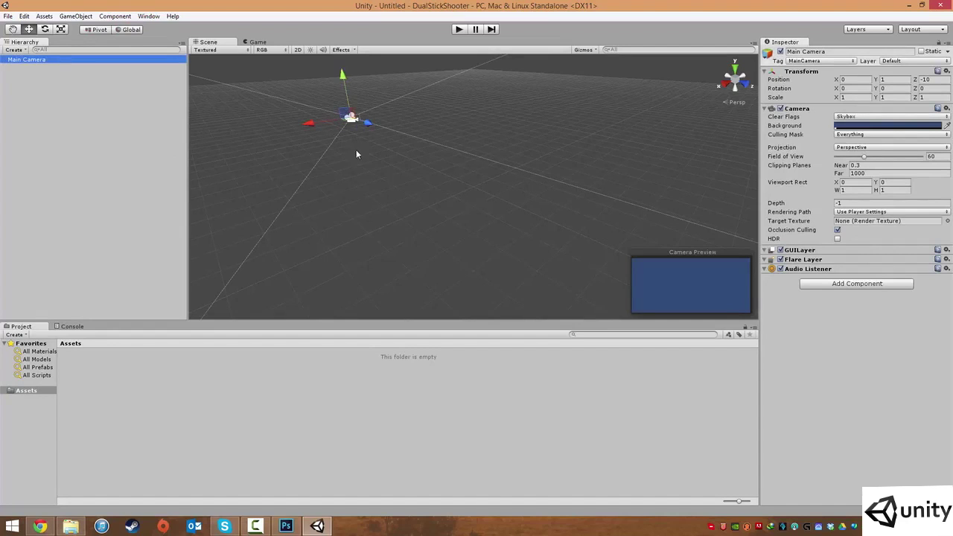
left_click(538, 108)
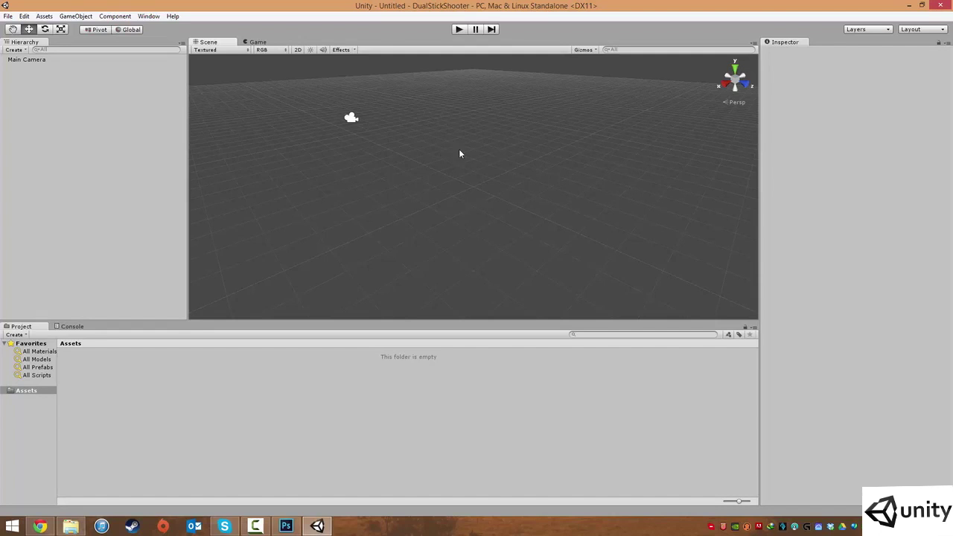
Pan the Scene view with the Hand tool, then Alt-drag to orbit around the Main Camera
middle_click_drag(431, 152, 517, 222)
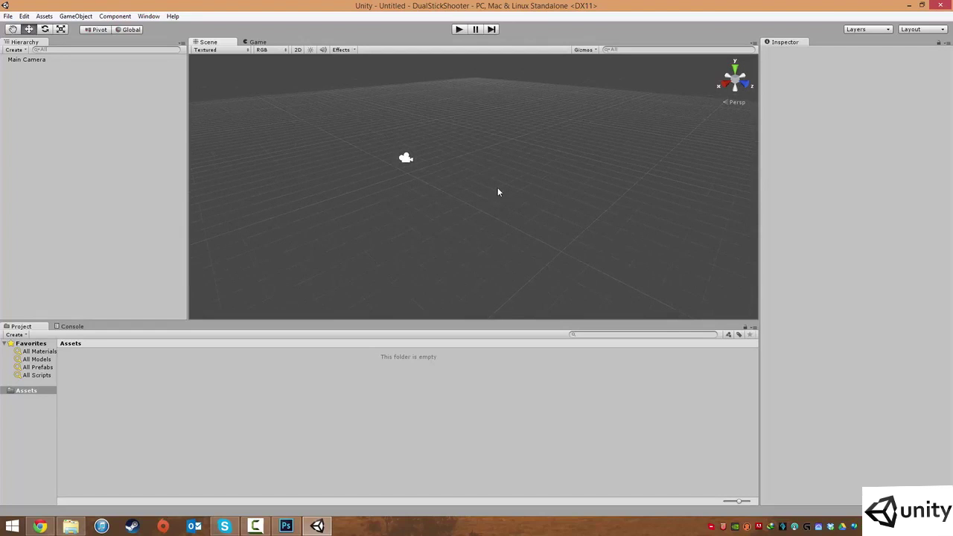
key("alt")
left_click_drag(600, 122, 498, 147, "alt")
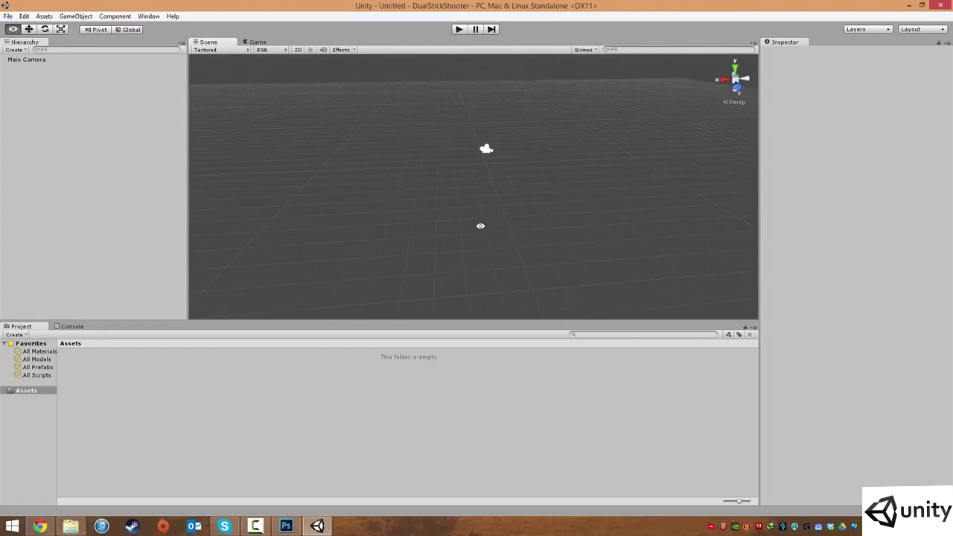
left_click_drag(480, 225, 549, 224, "alt")
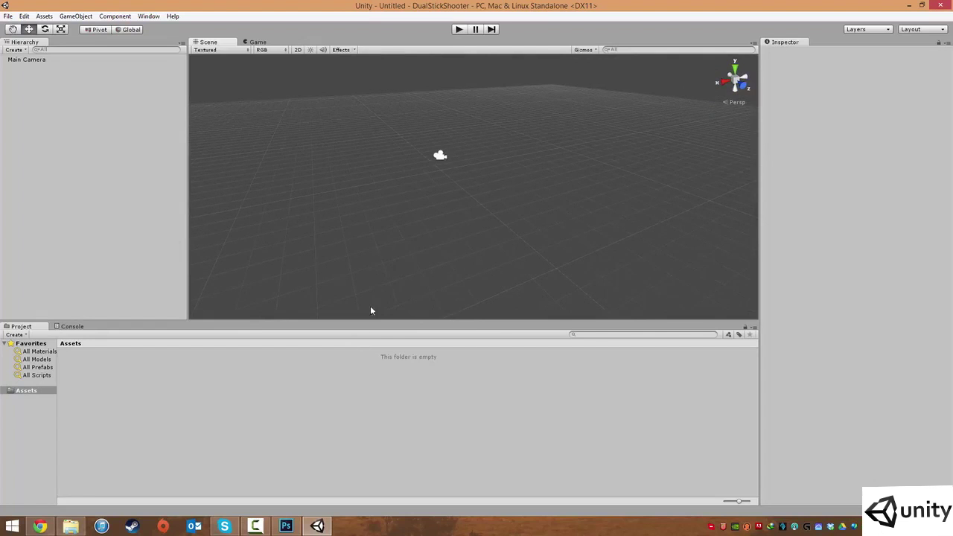
left_click_drag(655, 170, 617, 181, "alt")
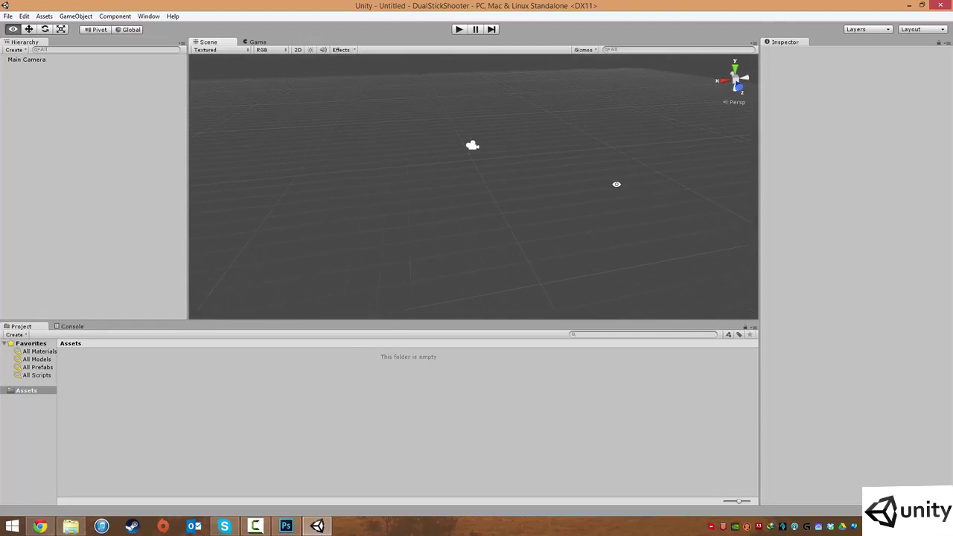
Toggle Show Grid off and back on in the Gizmos dropdown, orbiting until the grid horizon shows
left_click(582, 50)
left_click(579, 70)
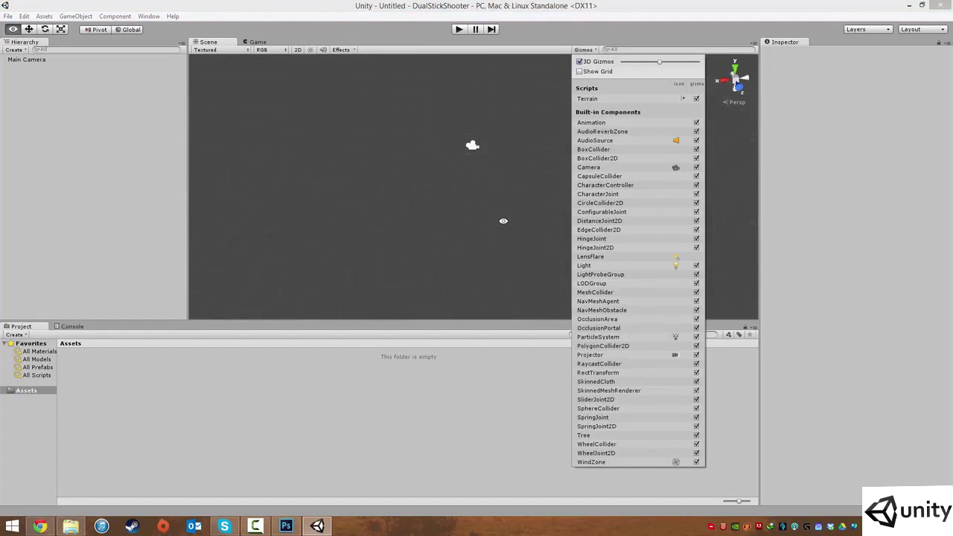
mouse_move(503, 220)
left_mouse_down("alt")
mouse_move(510, 208)
mouse_move(517, 233)
mouse_move(530, 153)
mouse_move(503, 237)
left_mouse_up("alt")
left_click(583, 50)
left_click(579, 71)
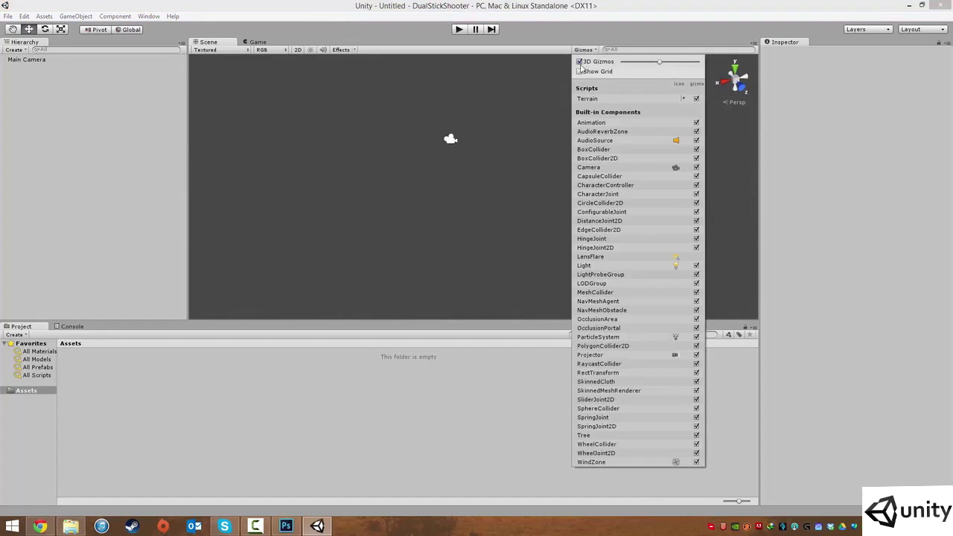
left_click(539, 158)
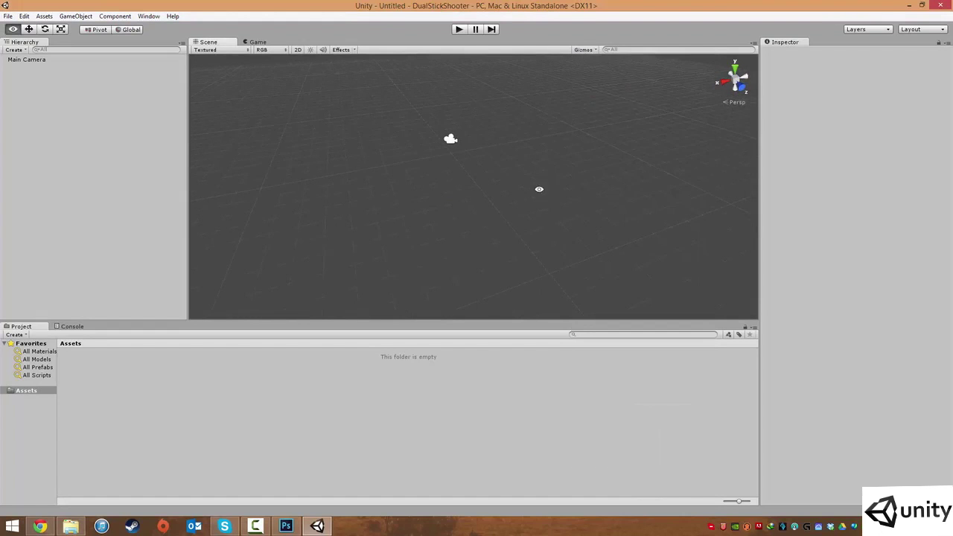
left_click_drag(538, 189, 539, 153, "alt")
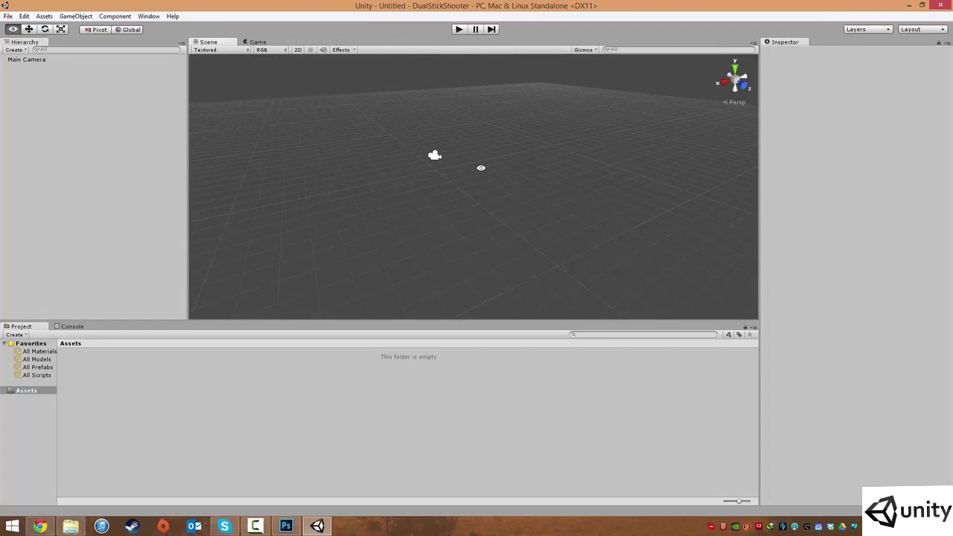
Zoom, pan and orbit the Scene view until the Main Camera sits centred above the grid
right_click_drag(499, 179, 472, 130, "alt")
middle_click_drag(472, 130, 499, 213)
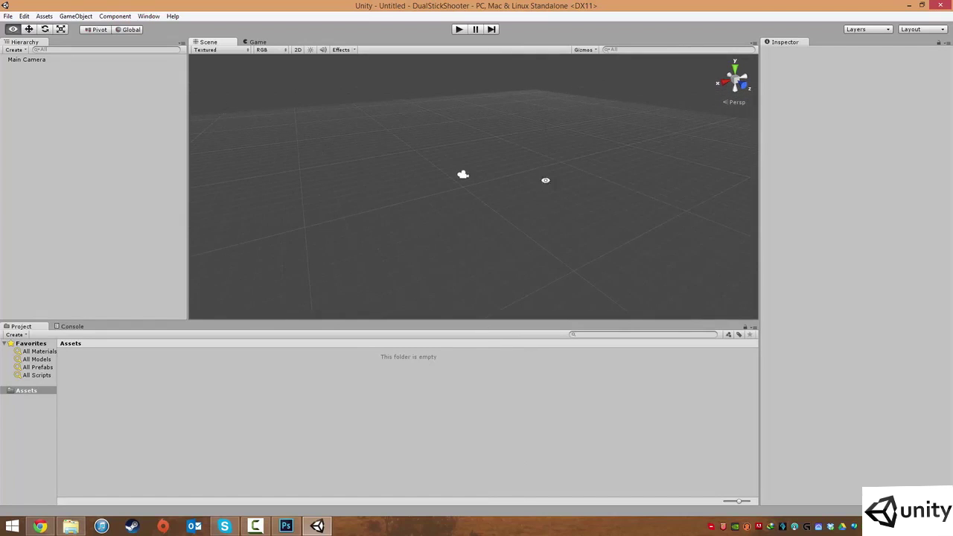
left_click_drag(640, 143, 571, 147, "alt")
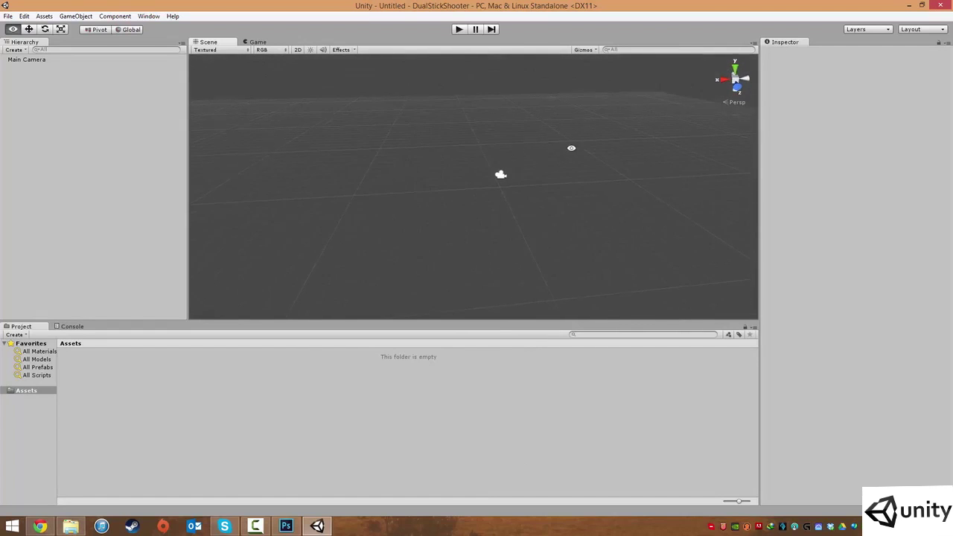
right_click_drag(571, 147, 536, 438, "alt")
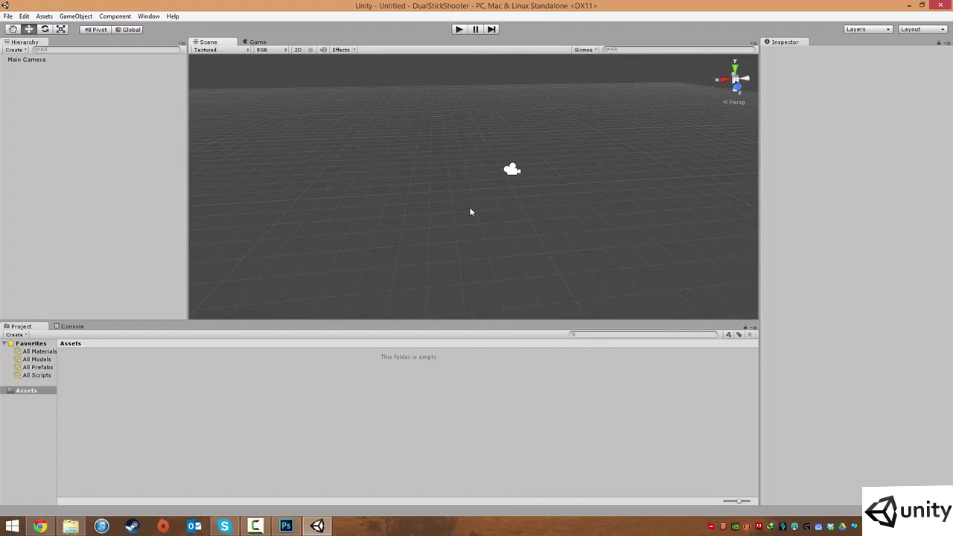
left_click_drag(470, 211, 455, 195, "alt")
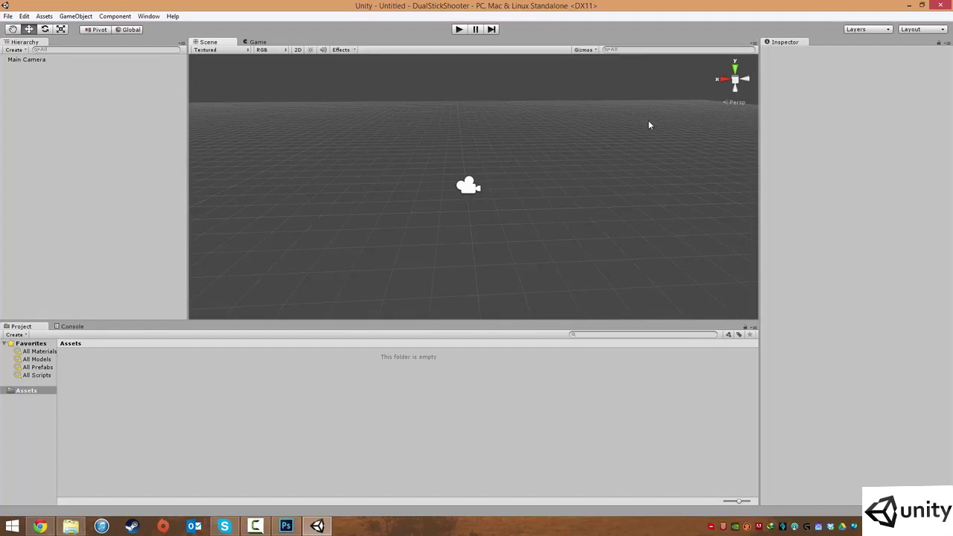
mouse_move(528, 179)
left_mouse_down("alt")
mouse_move(557, 245)
mouse_move(538, 157)
mouse_move(604, 215)
mouse_move(542, 183)
left_mouse_up("alt")
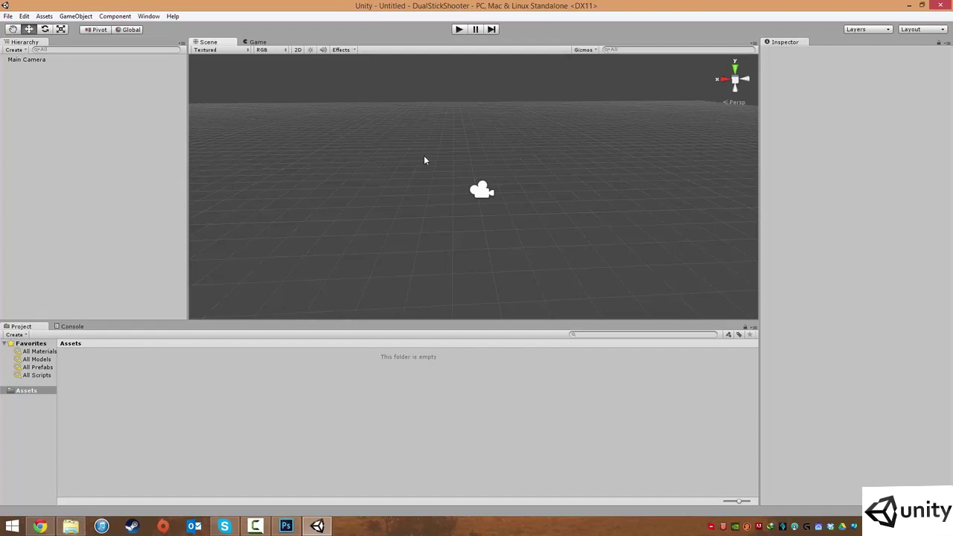
middle_click_drag(514, 161, 547, 170)
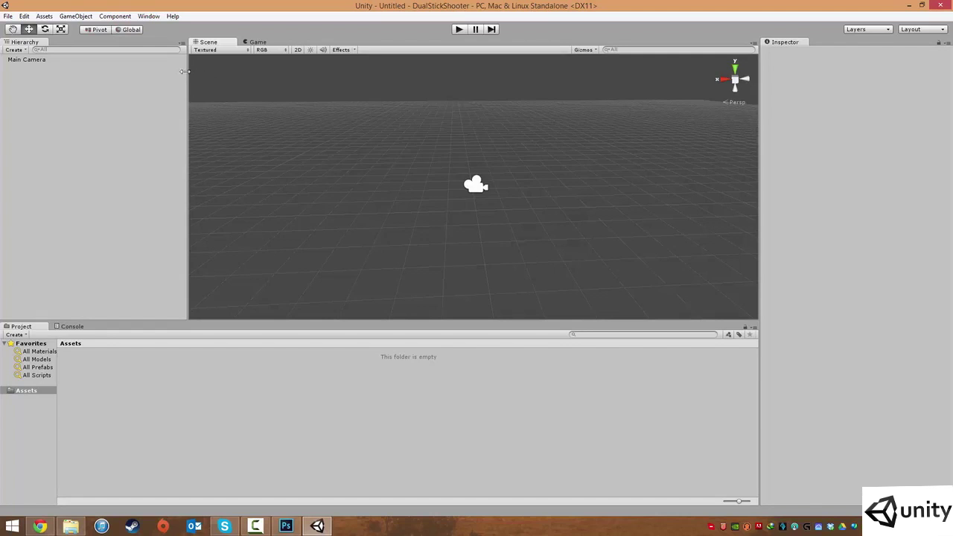
Drag the Hierarchy splitter left and the Inspector splitter right, widening the Scene view
left_click_drag(185, 72, 46, 85)
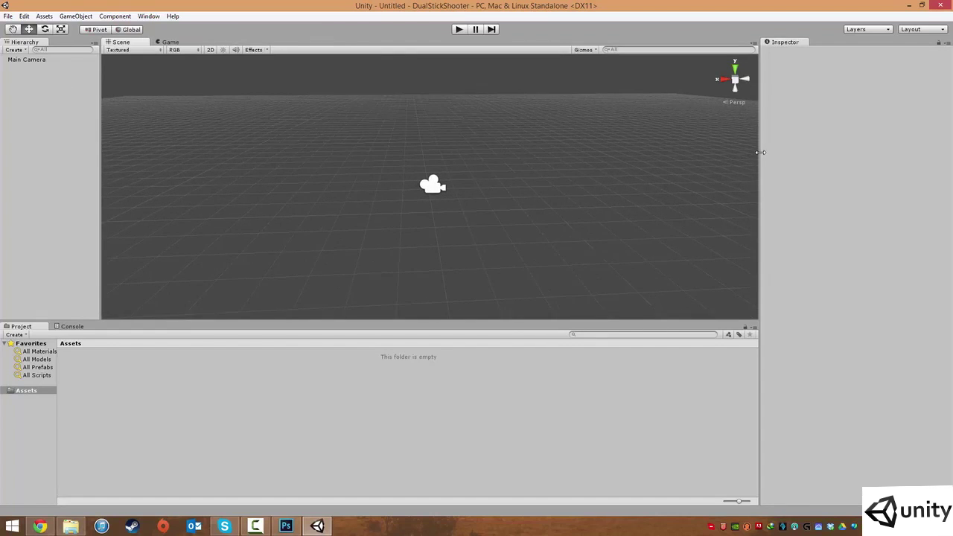
left_click_drag(759, 150, 816, 153)
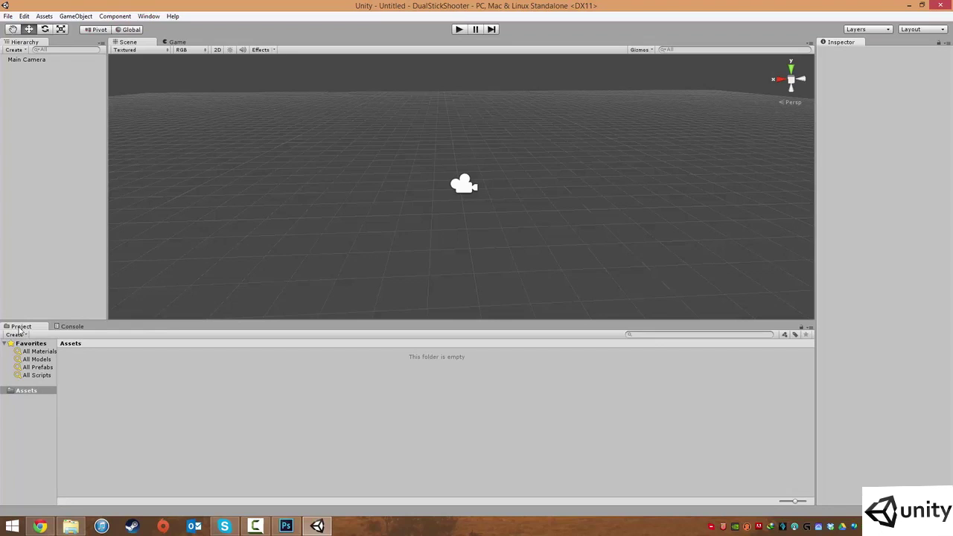
Dock the Project panel left of the Inspector and close the Console panel
left_click_drag(20, 328, 831, 186)
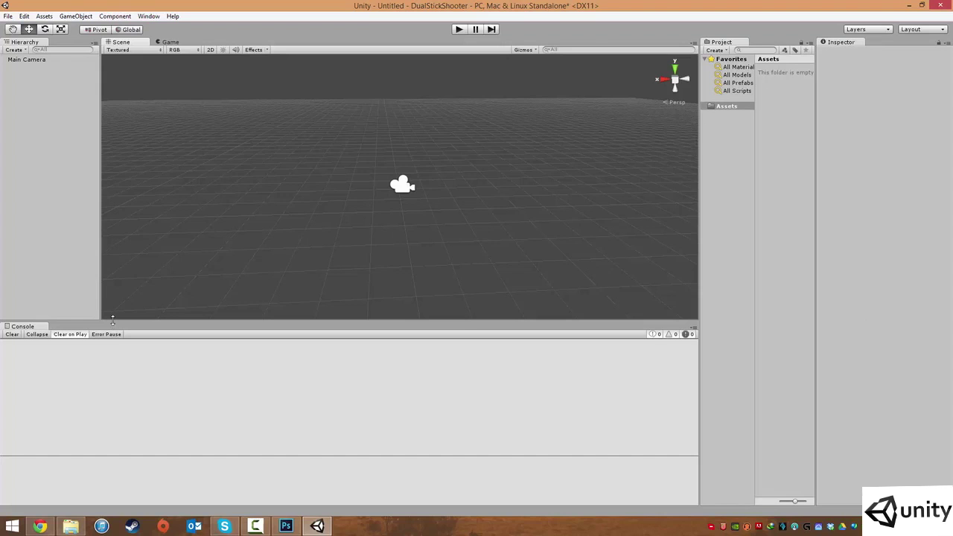
left_click_drag(113, 324, 119, 448)
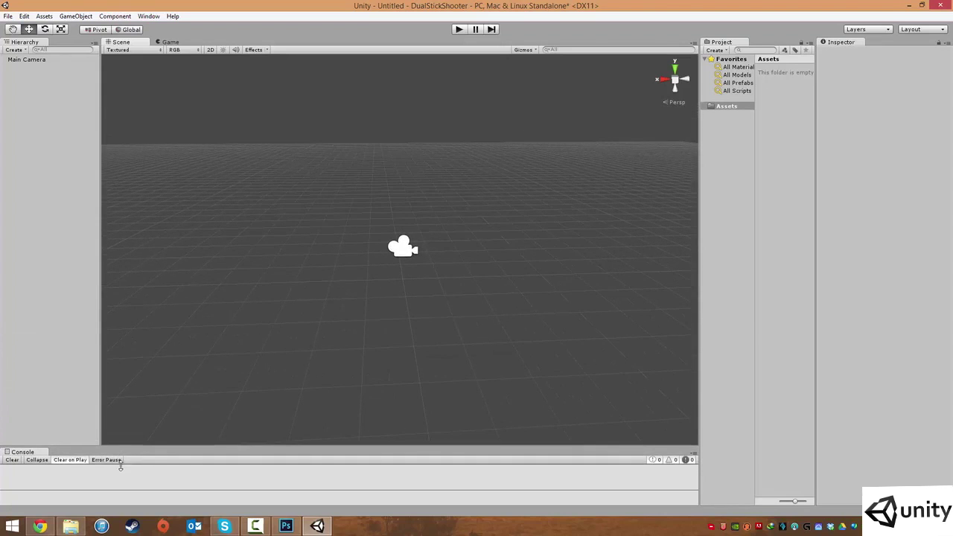
right_click(23, 454)
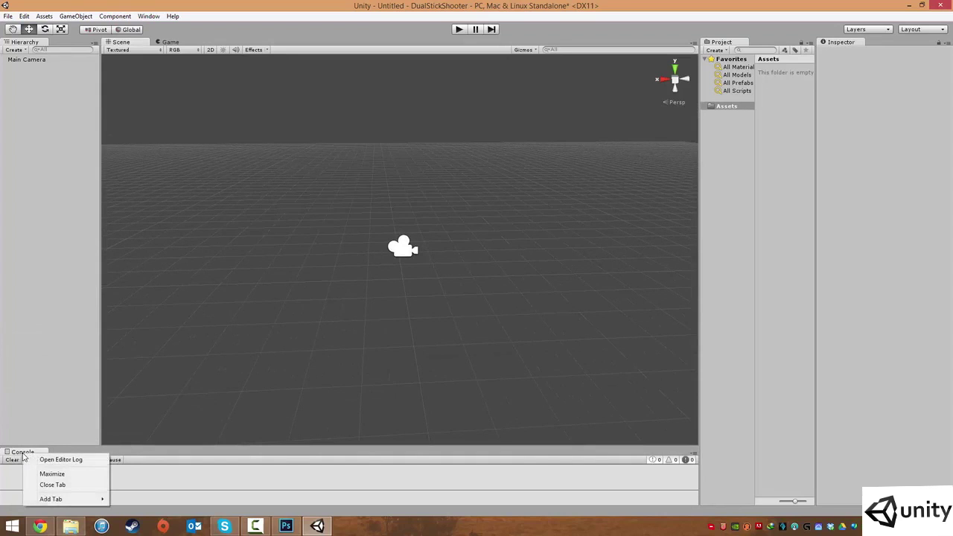
left_click(53, 487)
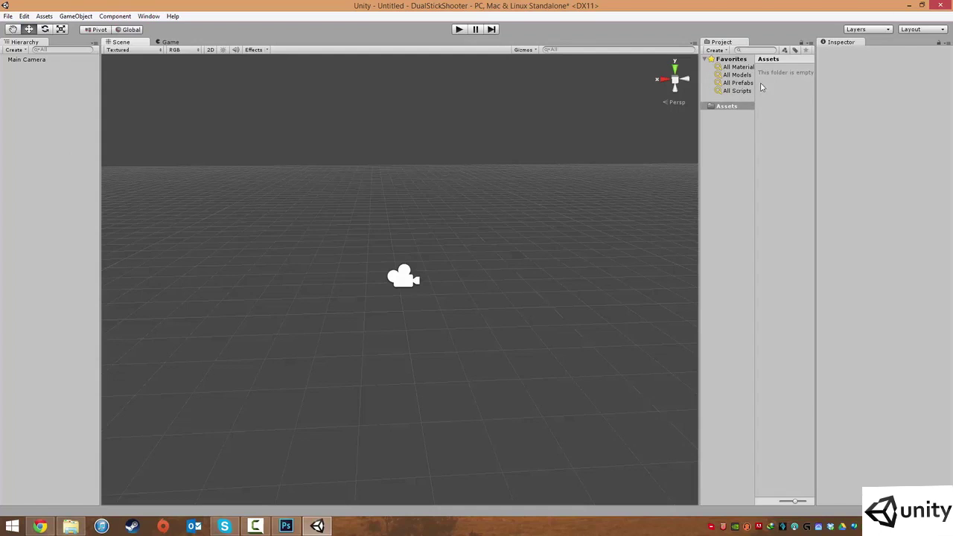
Set the Project panel to One Column Layout via its tab menu
right_click(724, 43)
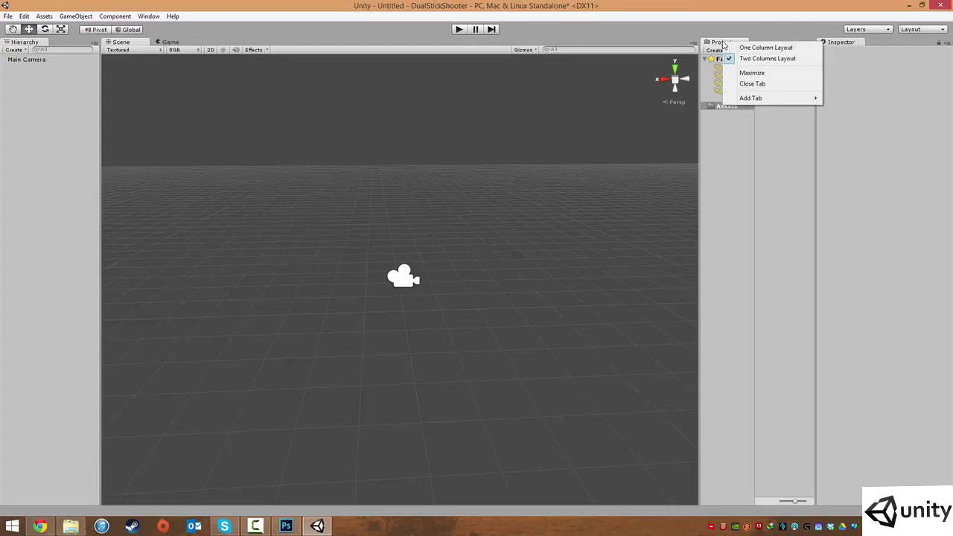
left_click(776, 49)
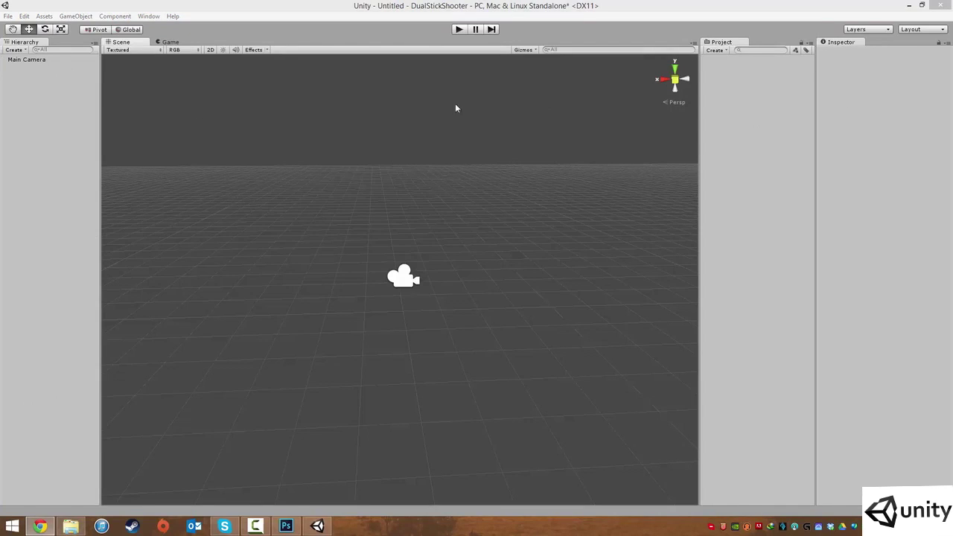
left_click(458, 29)
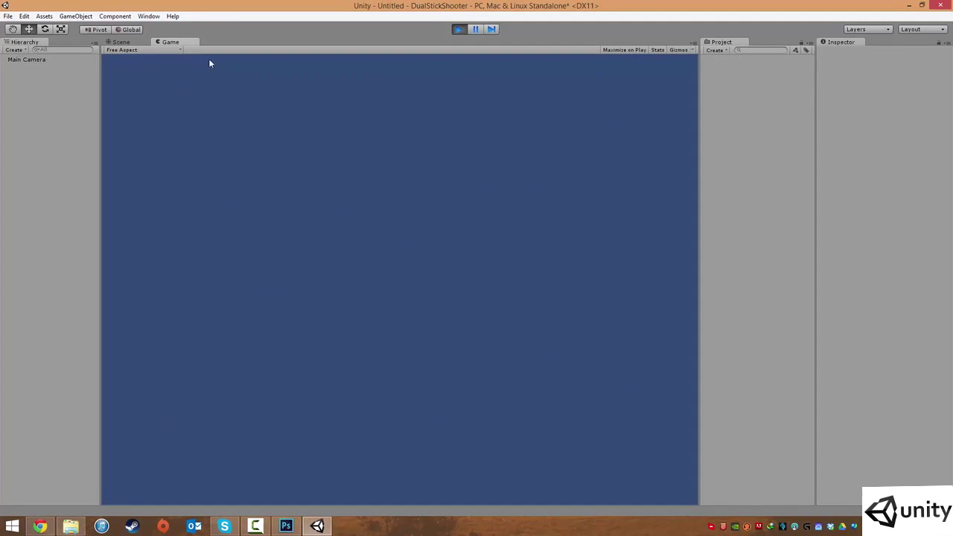
left_click(459, 29)
left_click(458, 29)
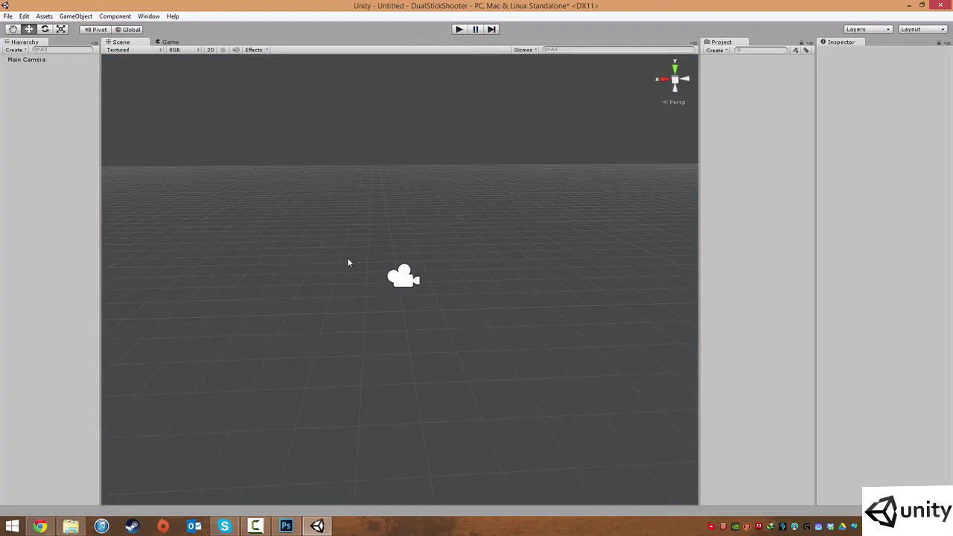
Orbit the Scene view to lower the grid horizon with the Main Camera in front
left_click_drag(558, 224, 482, 217, "alt")
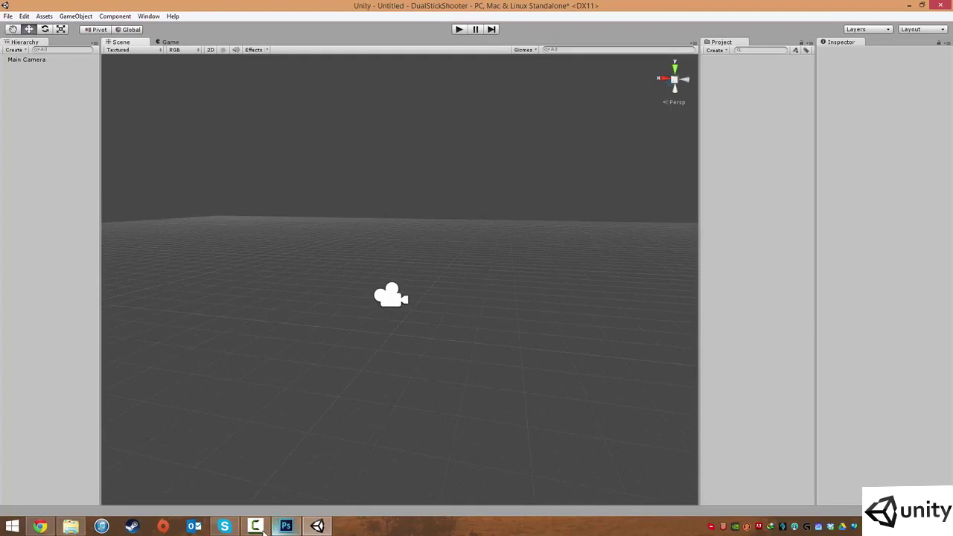